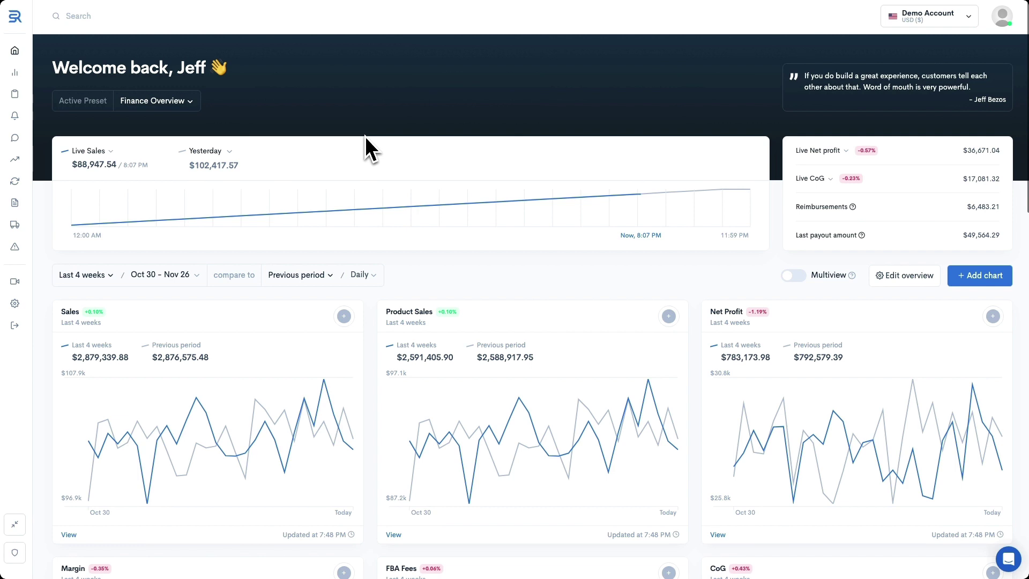
Expand Reimbursements in the sidebar and go to the FBA Fees page listing four products
{"action": "mouse_move", "coordinate": [31, 140]}
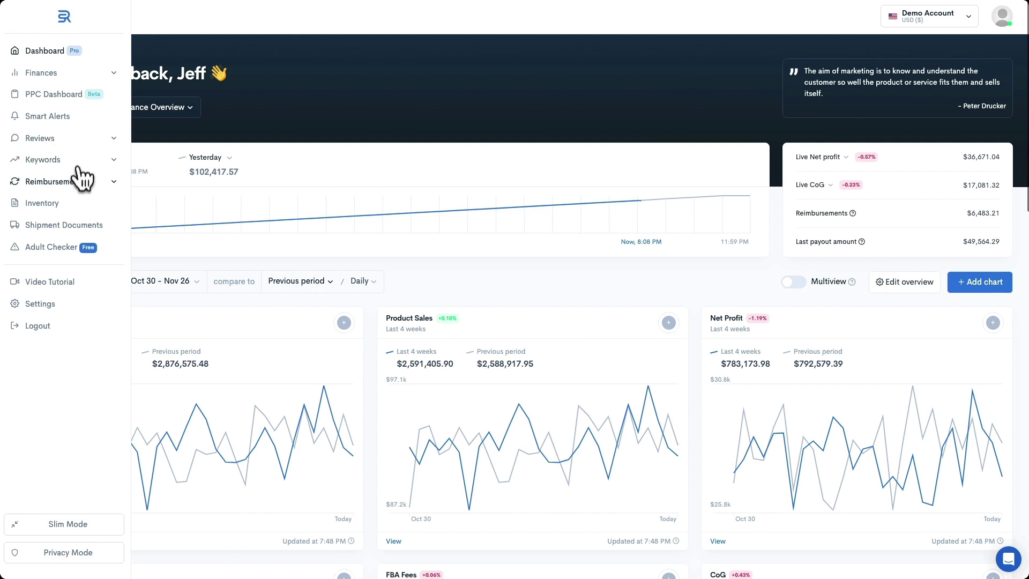
{"action": "left_click", "coordinate": [94, 181]}
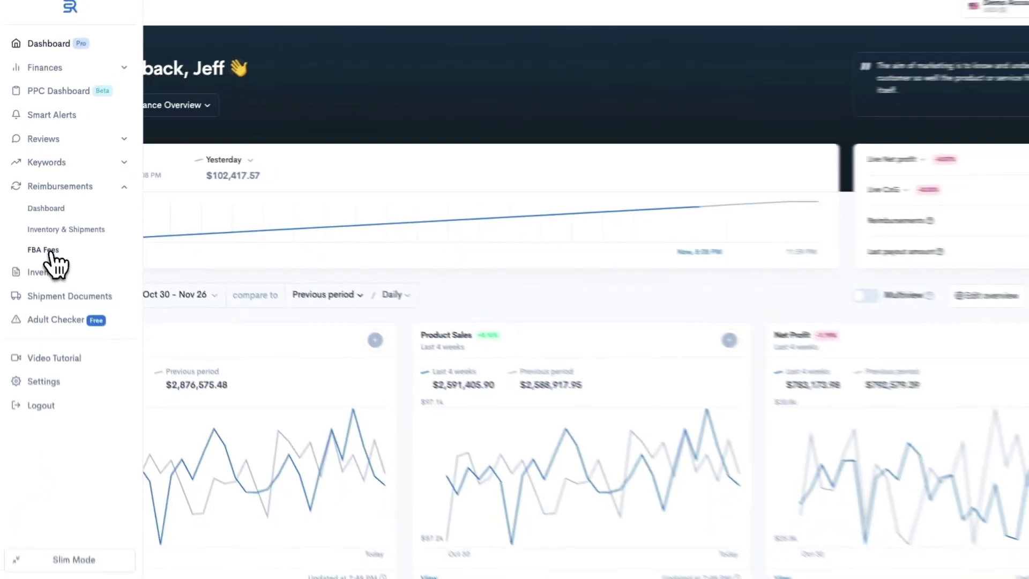
{"action": "left_click", "coordinate": [46, 250]}
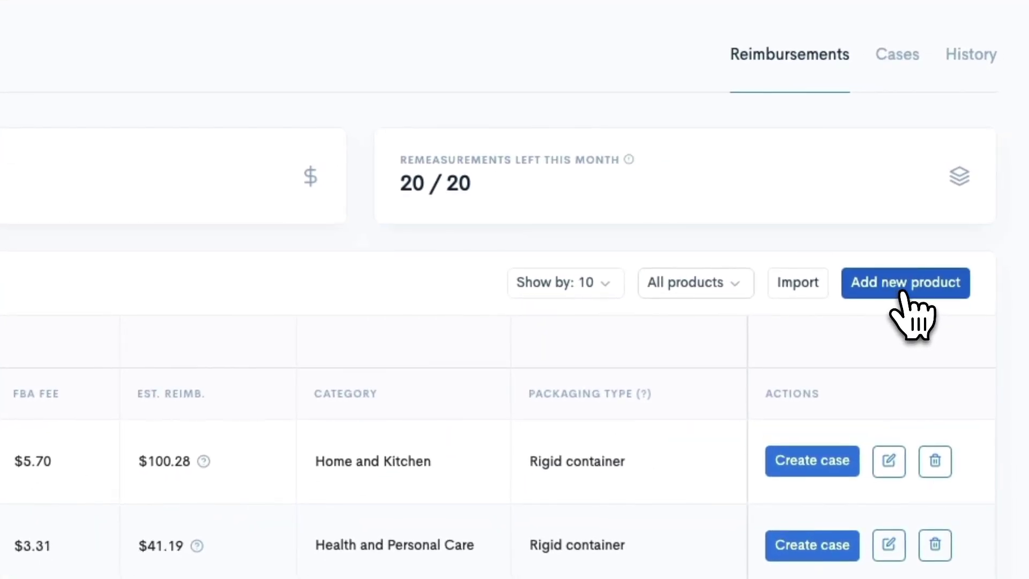
Add a new remeasurement product and select the Cofwarm Coffee Enthusiast Warmer & Mug Set
{"action": "left_click", "coordinate": [904, 294]}
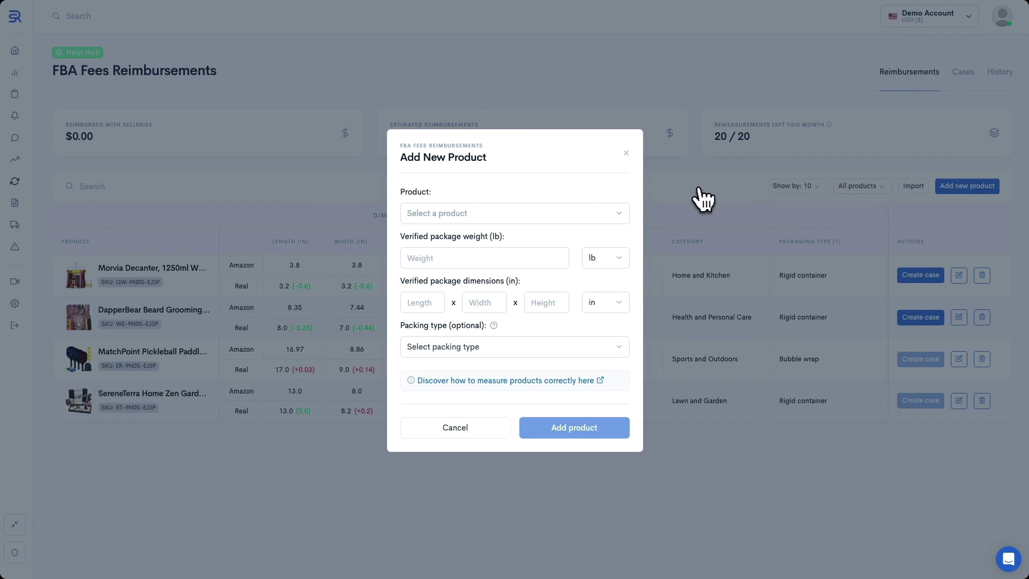
{"action": "left_click", "coordinate": [612, 217]}
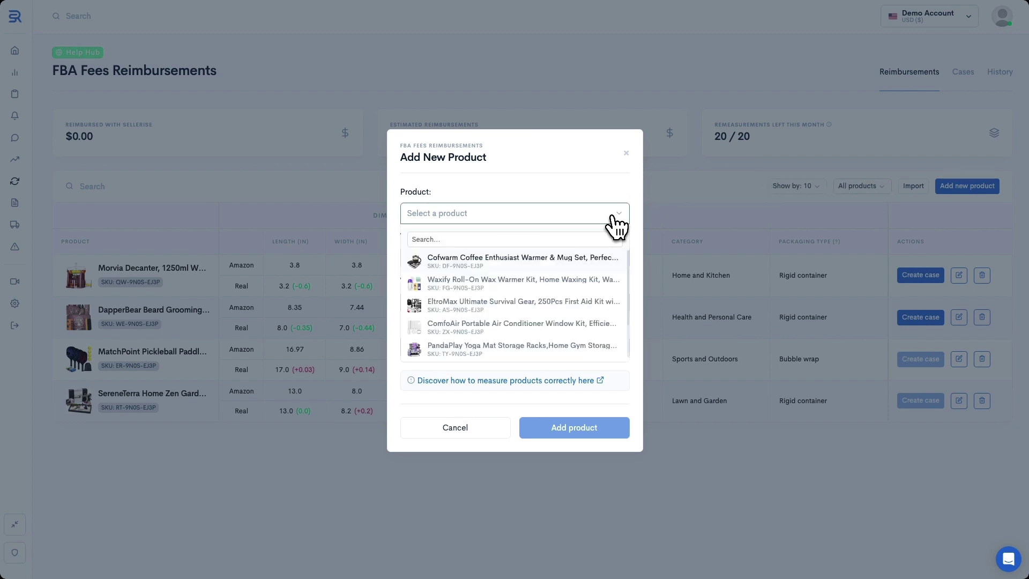
{"action": "left_click", "coordinate": [498, 268]}
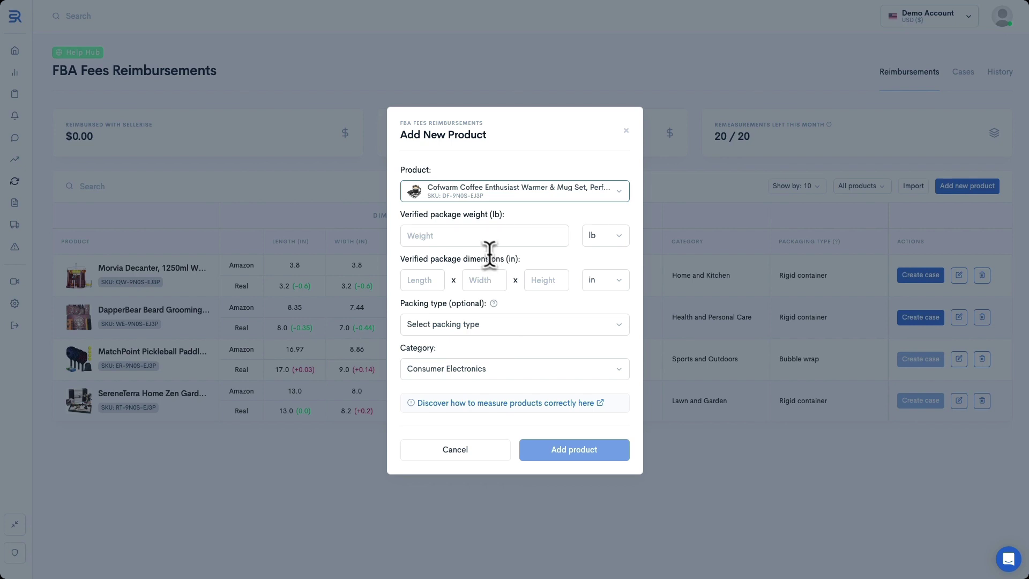
Enter weight 2 and length 5, width 4, height 0.7 for the Cofwarm product
{"action": "left_click", "coordinate": [478, 236]}
{"action": "type", "text": "2"}
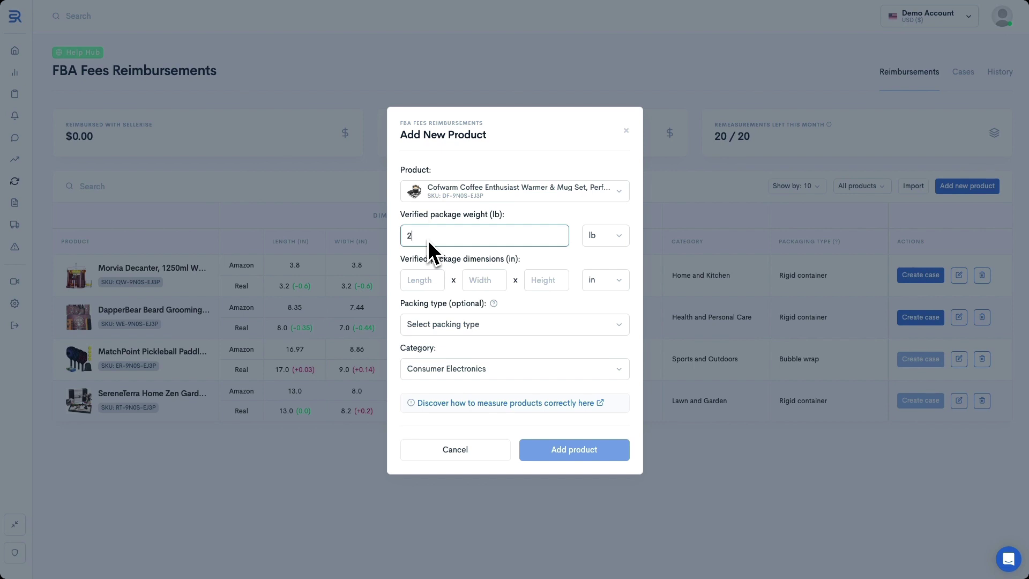
{"action": "left_click", "coordinate": [422, 280]}
{"action": "type", "text": "5"}
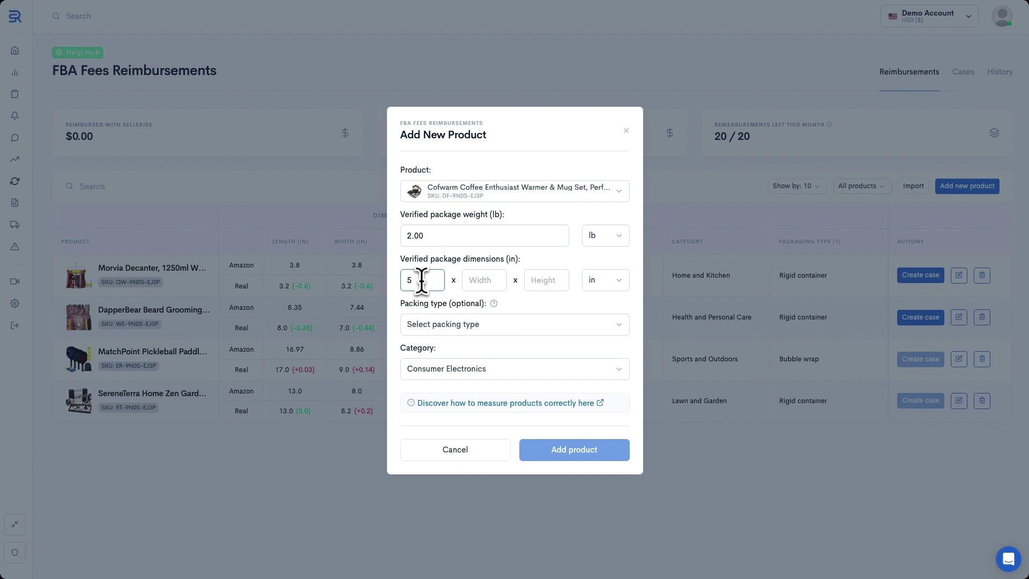
{"action": "left_click", "coordinate": [485, 280]}
{"action": "type", "text": "4"}
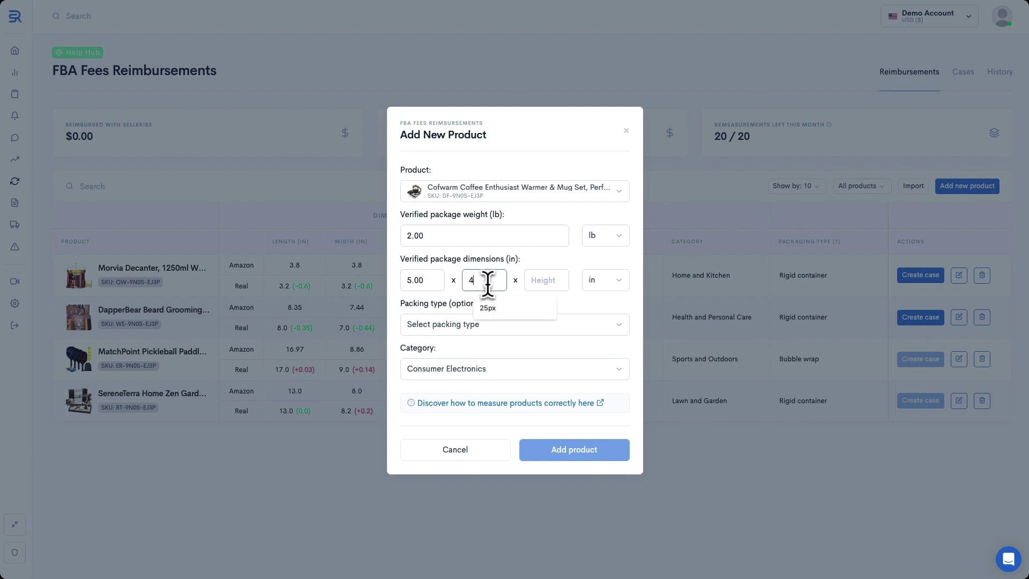
{"action": "left_click", "coordinate": [545, 279]}
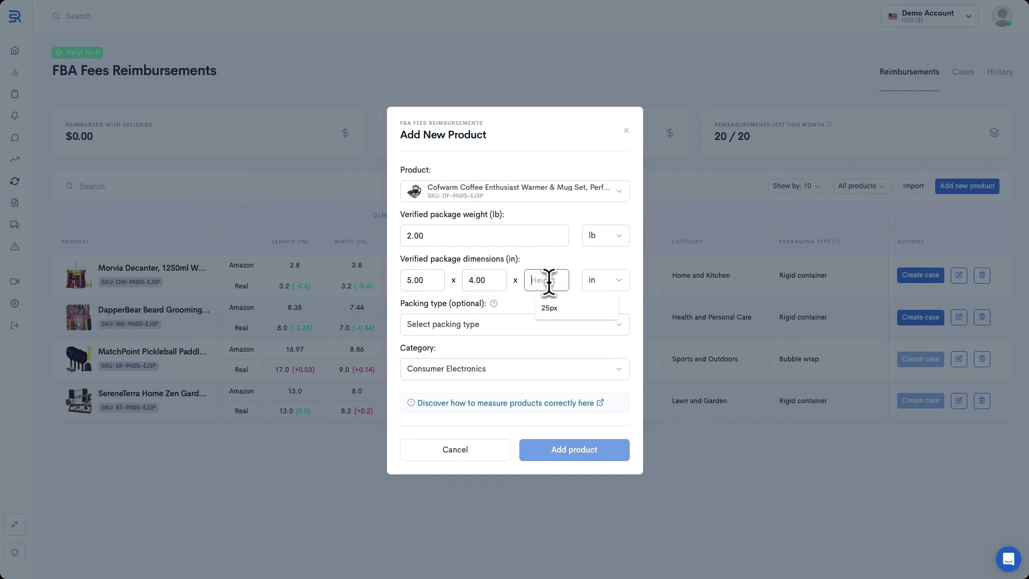
{"action": "type", "text": "0.7"}
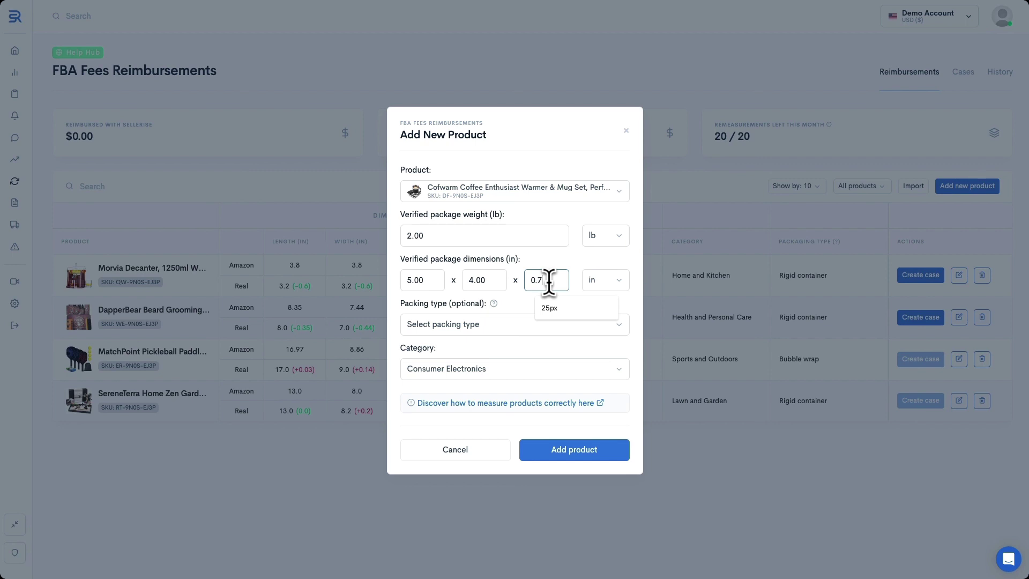
{"action": "left_click", "coordinate": [560, 260]}
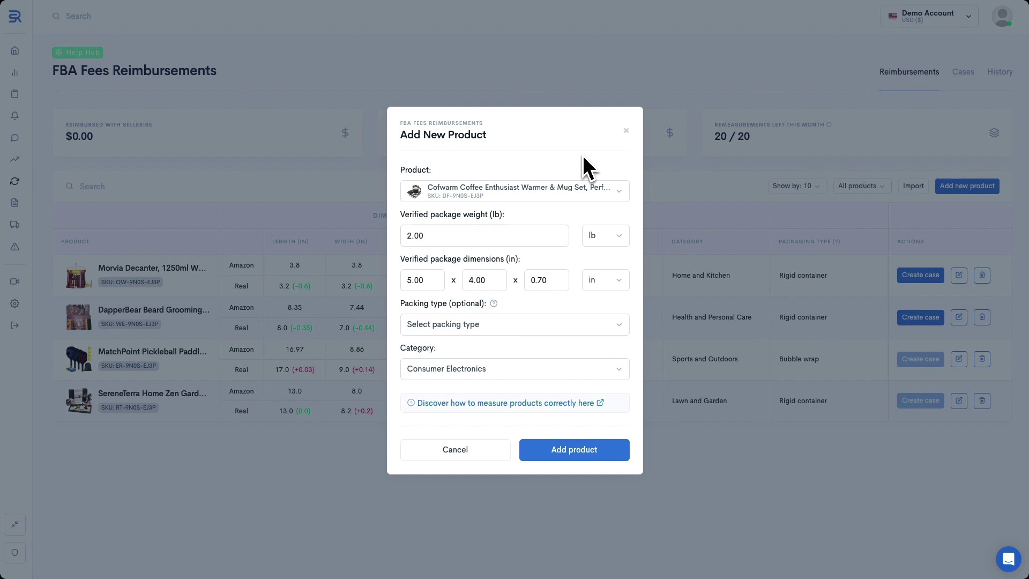
Keep the weight unit as lb, choose Rigid container packing, and keep Consumer Electronics category
{"action": "left_click", "coordinate": [616, 238]}
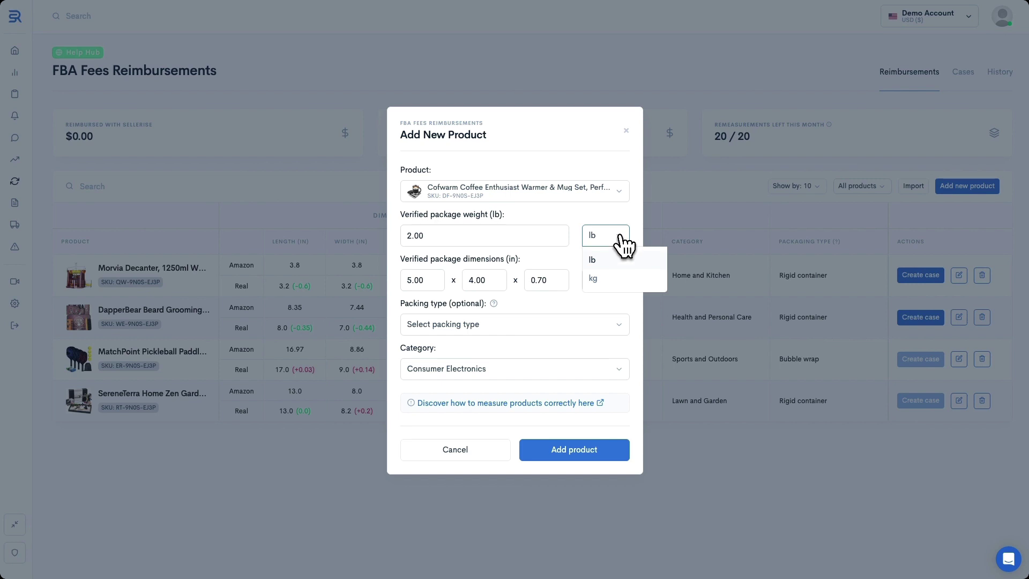
{"action": "left_click", "coordinate": [616, 238]}
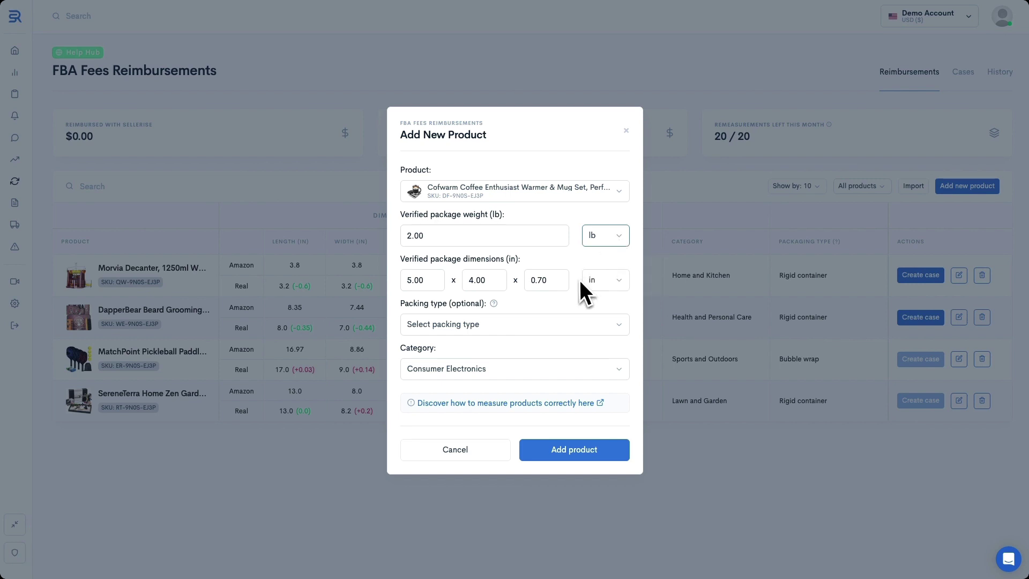
{"action": "left_click", "coordinate": [579, 326]}
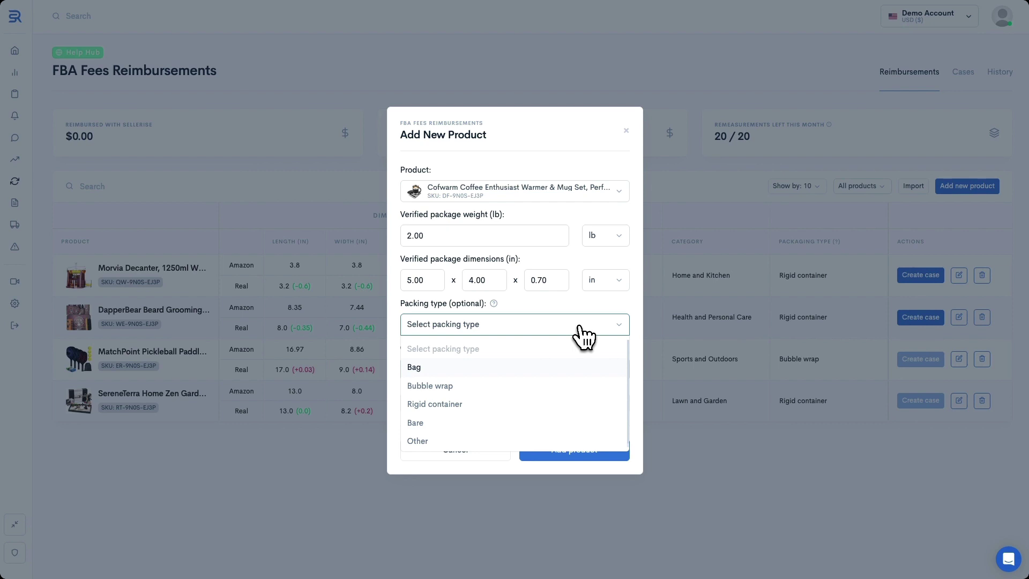
{"action": "left_click", "coordinate": [440, 404]}
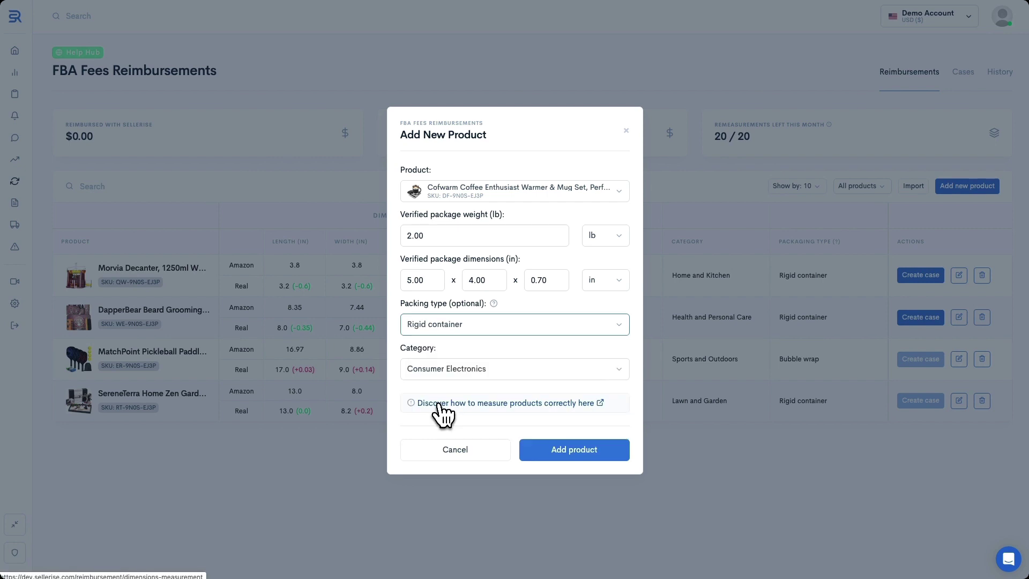
{"action": "left_click", "coordinate": [534, 378]}
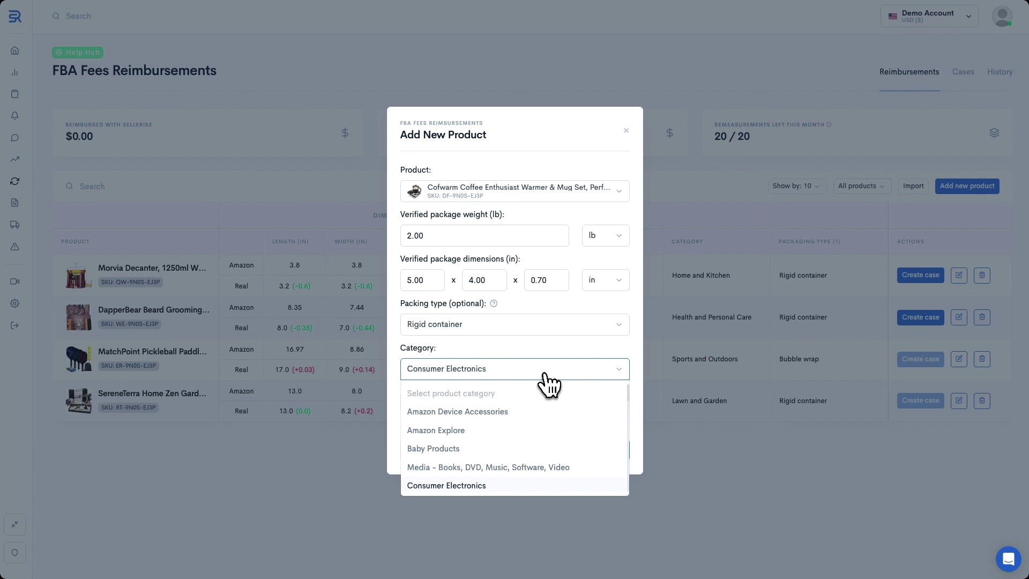
{"action": "left_click", "coordinate": [544, 375]}
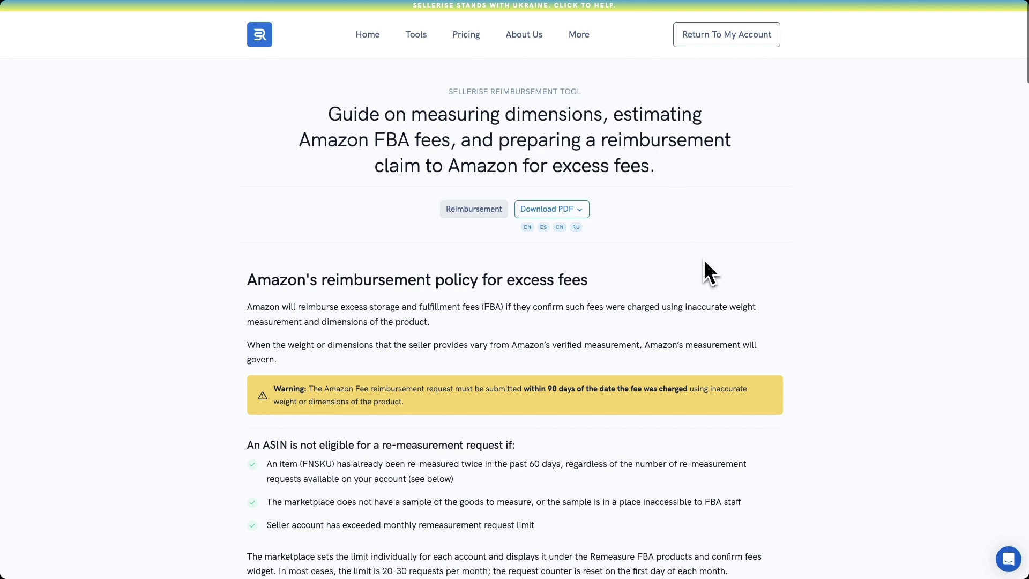
{"action": "scroll", "coordinate": [750, 412], "scroll_direction": "down", "scroll_amount": 3}
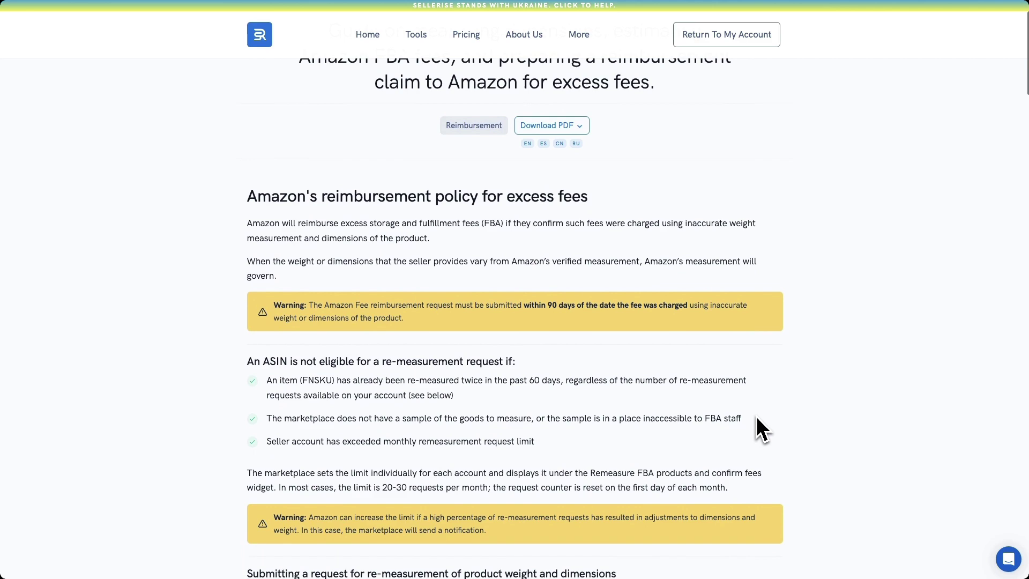
{"action": "scroll", "coordinate": [756, 417], "scroll_direction": "down", "scroll_amount": 1}
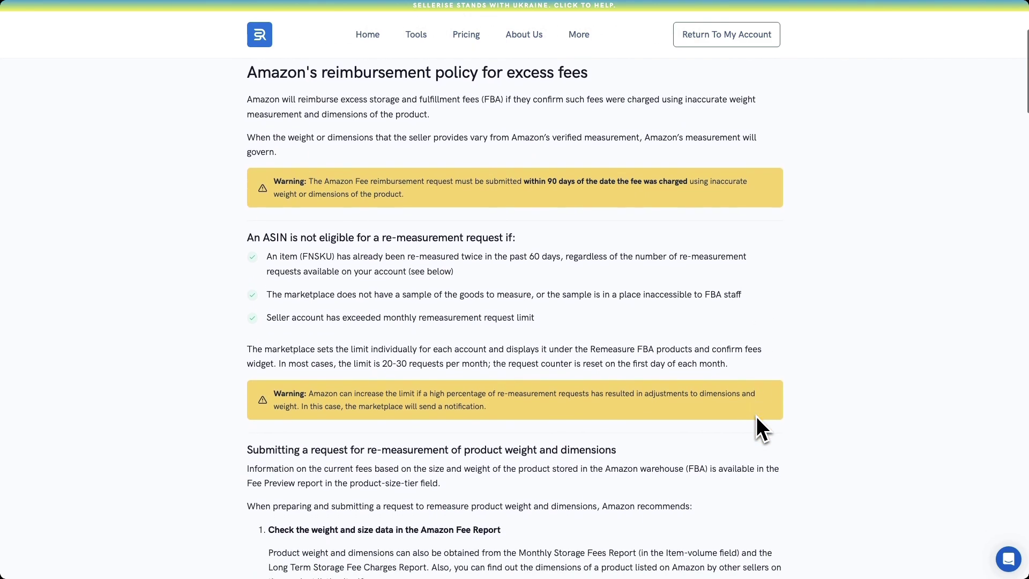
{"action": "scroll", "coordinate": [756, 417], "scroll_direction": "down", "scroll_amount": 2}
{"action": "scroll", "coordinate": [757, 418], "scroll_direction": "down", "scroll_amount": 1}
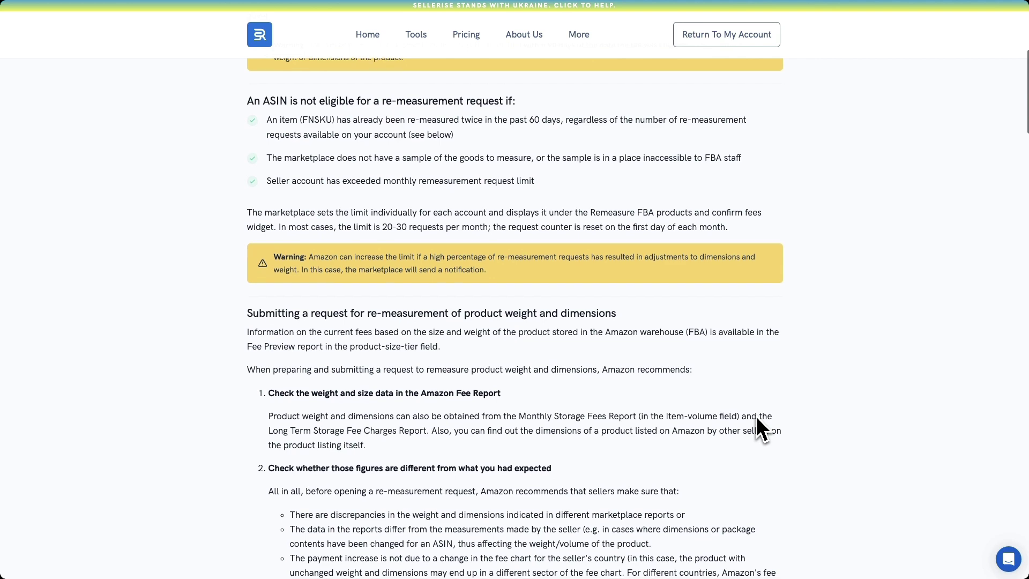
{"action": "scroll", "coordinate": [756, 419], "scroll_direction": "down", "scroll_amount": 1}
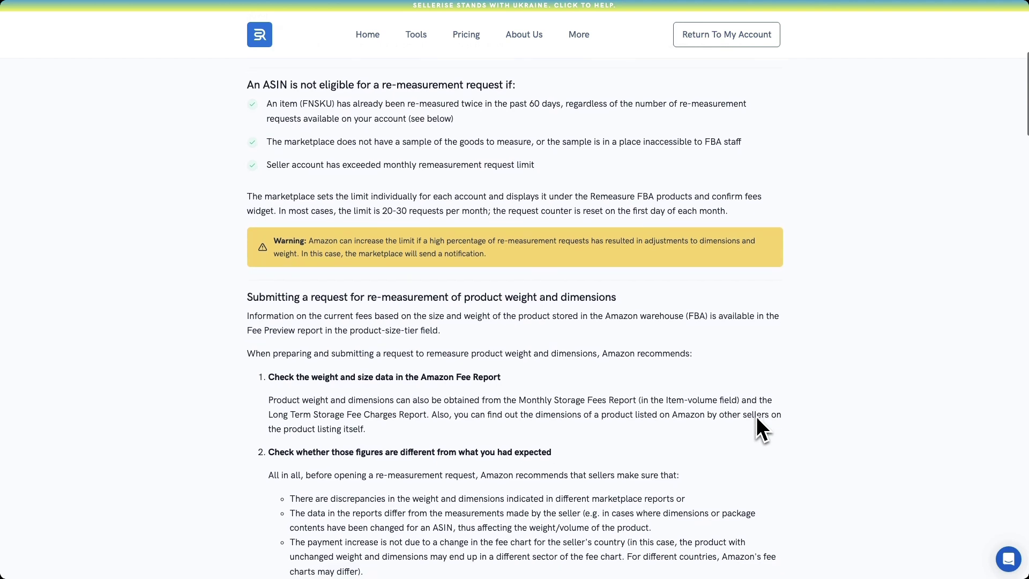
{"action": "scroll", "coordinate": [757, 418], "scroll_direction": "down", "scroll_amount": 4}
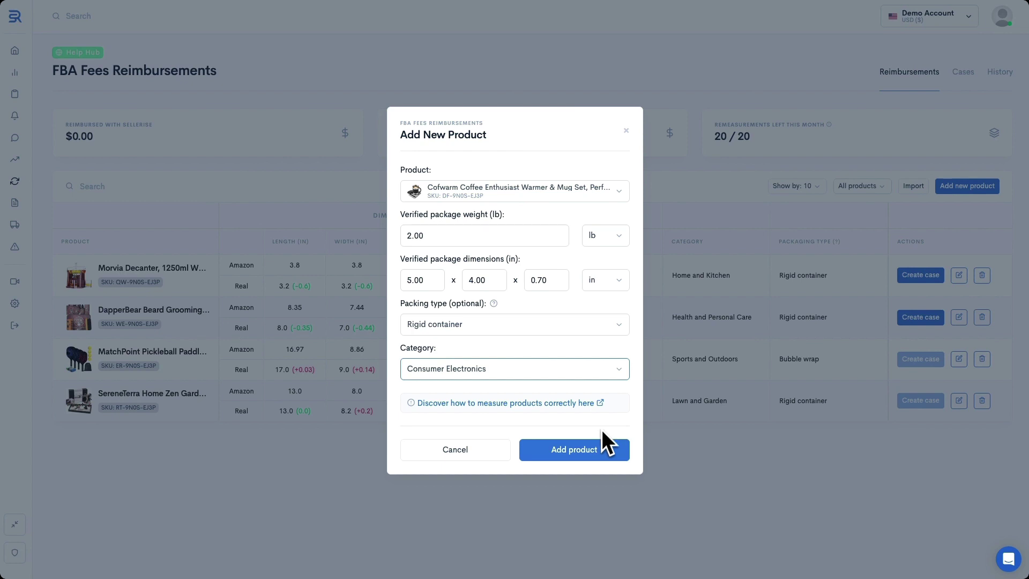
Add the Cofwarm product to the FBA fees reimbursement table
{"action": "left_click", "coordinate": [583, 460]}
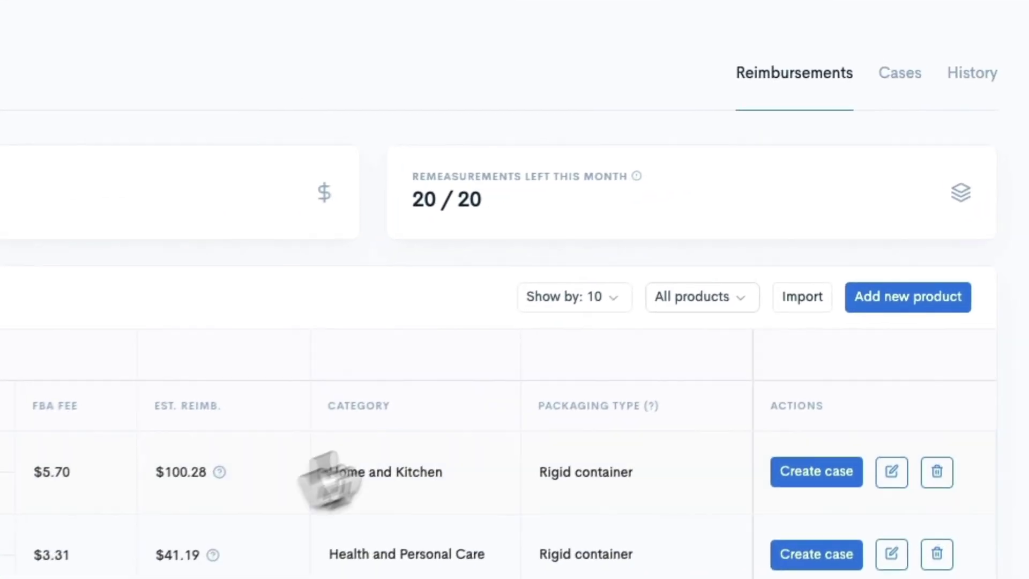
Download the product import template from the Import wizard, then close the wizard
{"action": "left_click", "coordinate": [796, 303]}
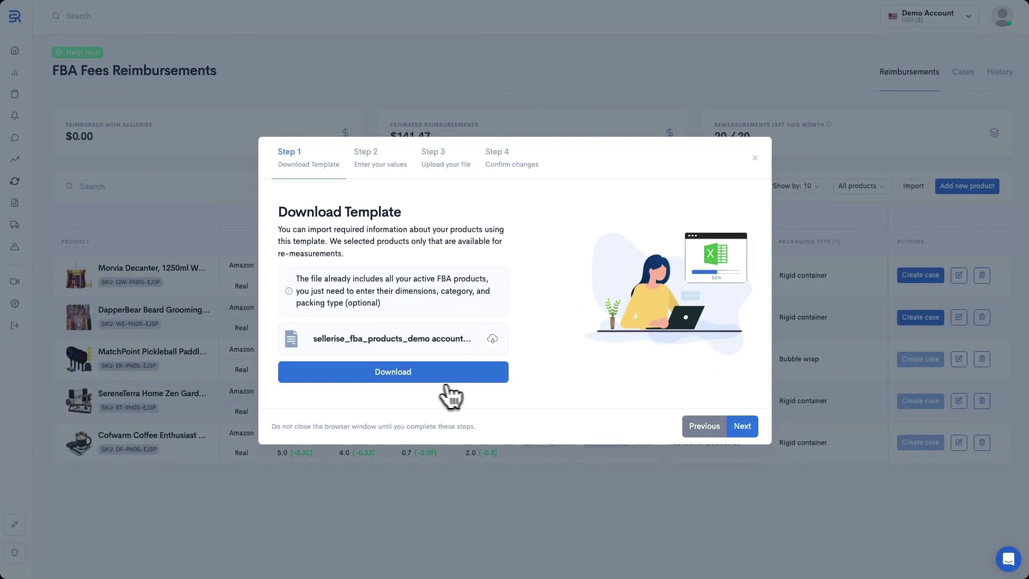
{"action": "left_click", "coordinate": [399, 382]}
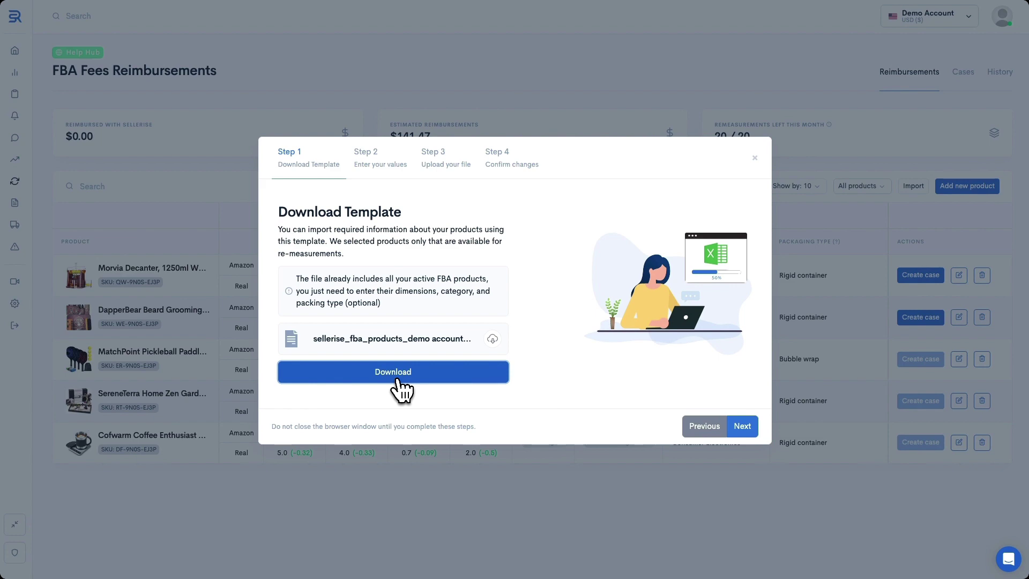
{"action": "left_click", "coordinate": [754, 158]}
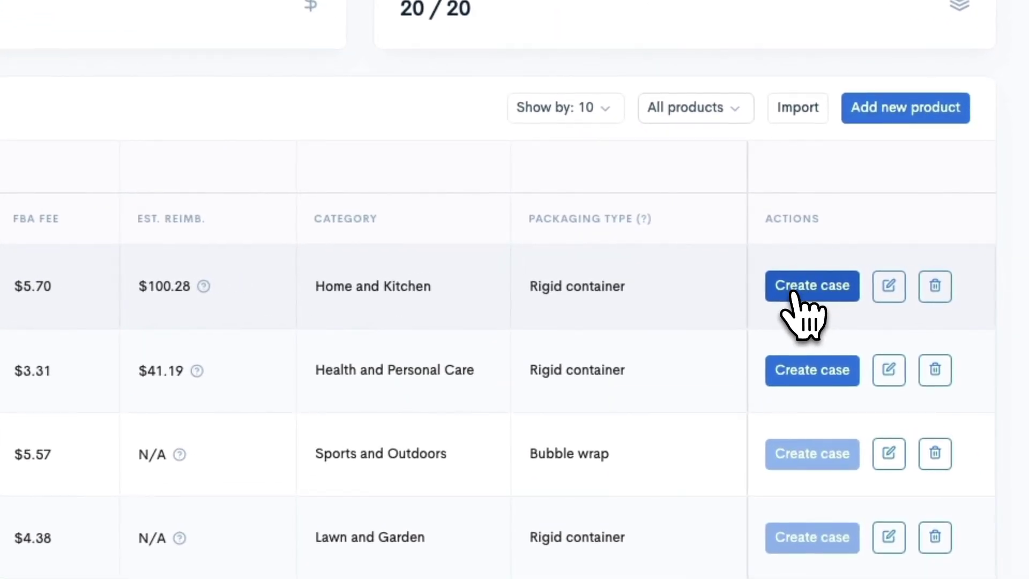
Start a remeasurement case for the Morvia Decanter and tick both confirmation checkboxes
{"action": "left_click", "coordinate": [804, 290]}
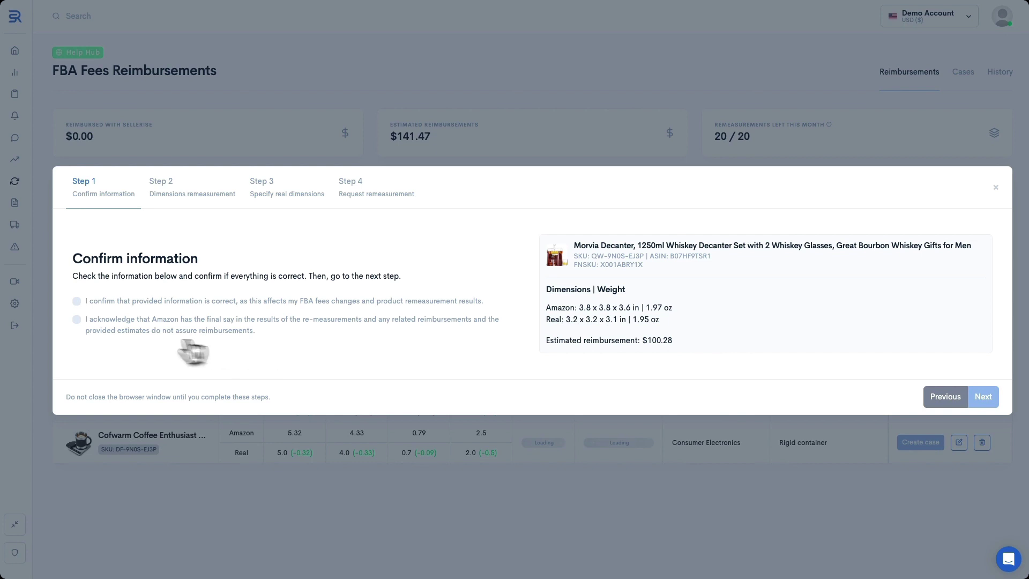
{"action": "left_click", "coordinate": [77, 301]}
{"action": "left_click", "coordinate": [77, 320]}
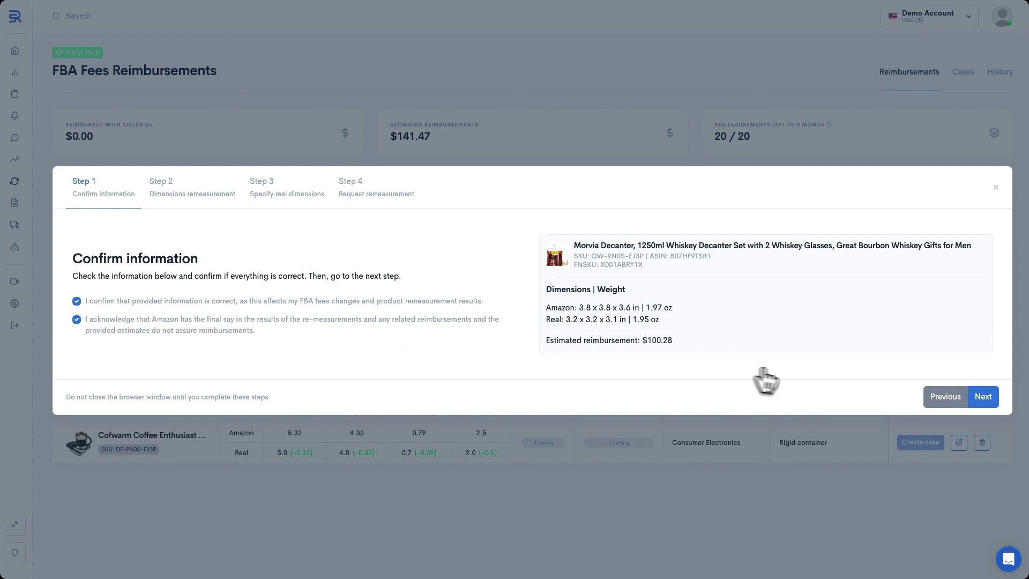
Advance to step 2, copy the FNSKU X001ABRY1X, and continue to Specify real dimensions
{"action": "left_click", "coordinate": [986, 402]}
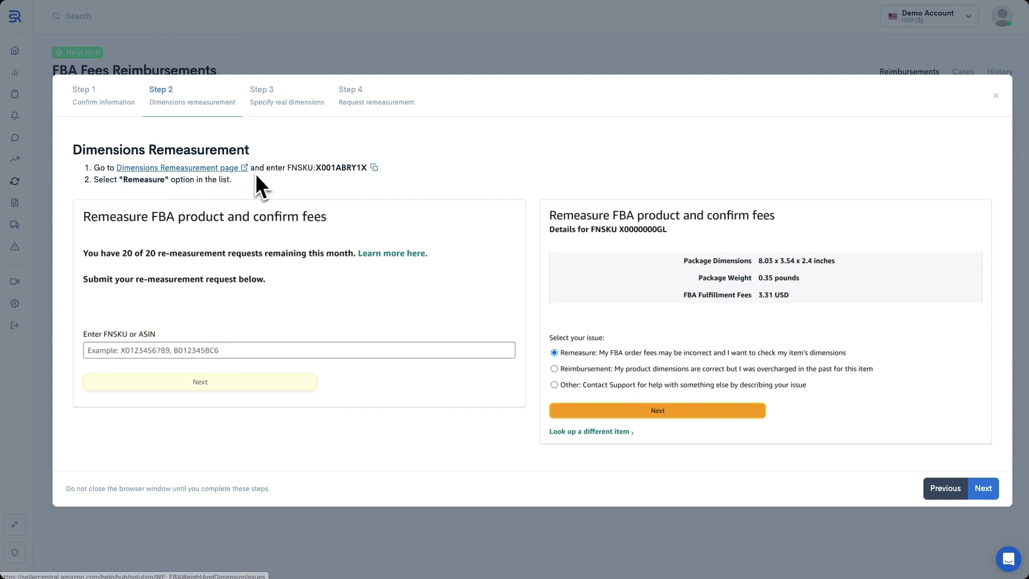
{"action": "left_click", "coordinate": [374, 168]}
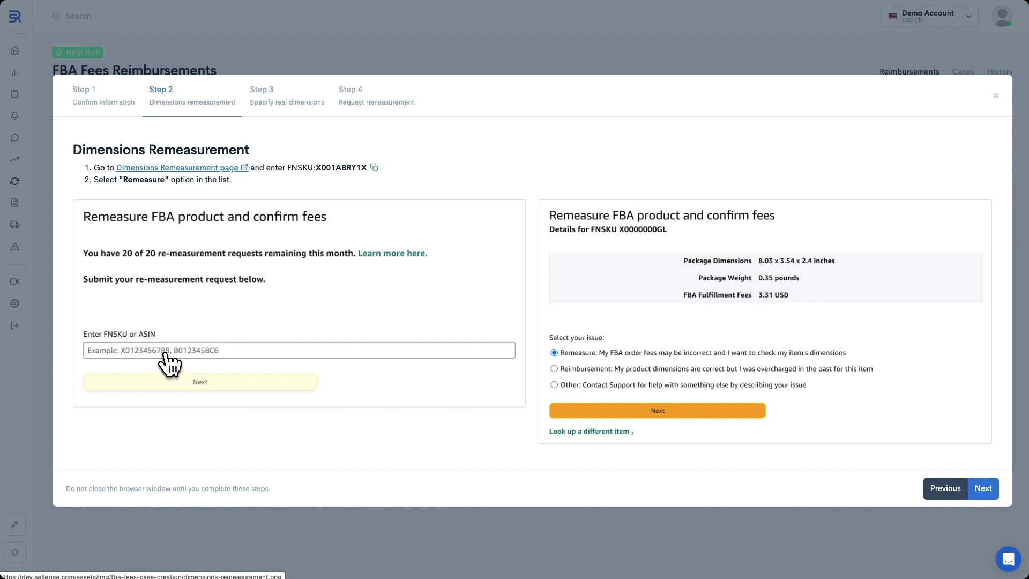
{"action": "left_click", "coordinate": [375, 168]}
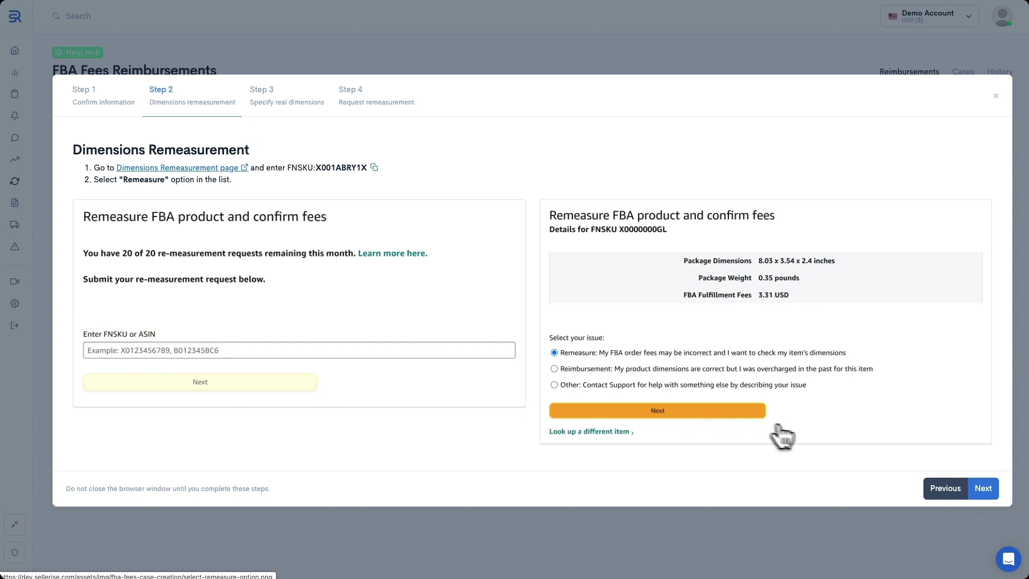
{"action": "left_click", "coordinate": [983, 488]}
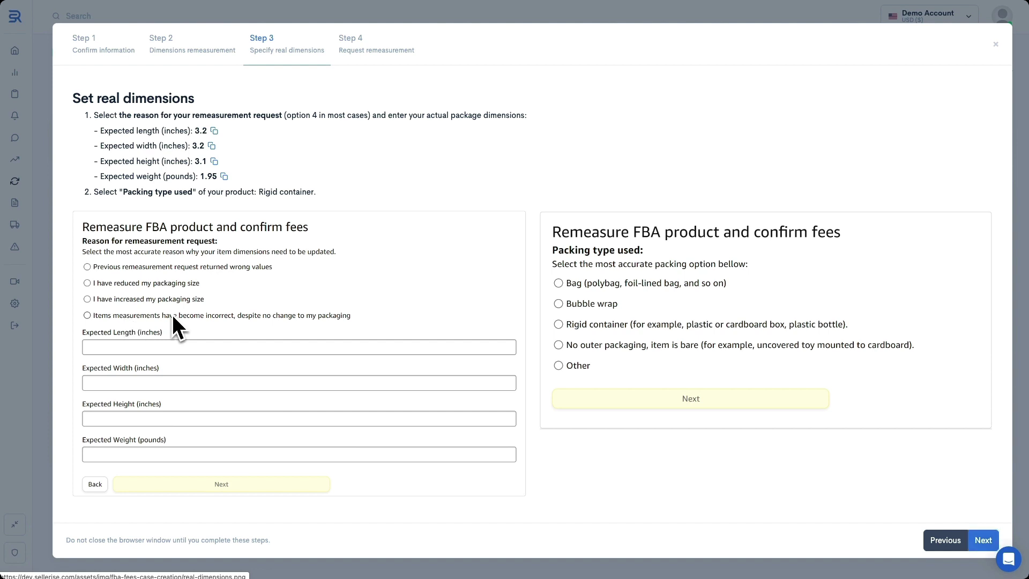
Copy expected length 3.2, width 3.2 and height 3.1 inches, and select the Rigid container note
{"action": "left_click", "coordinate": [214, 132]}
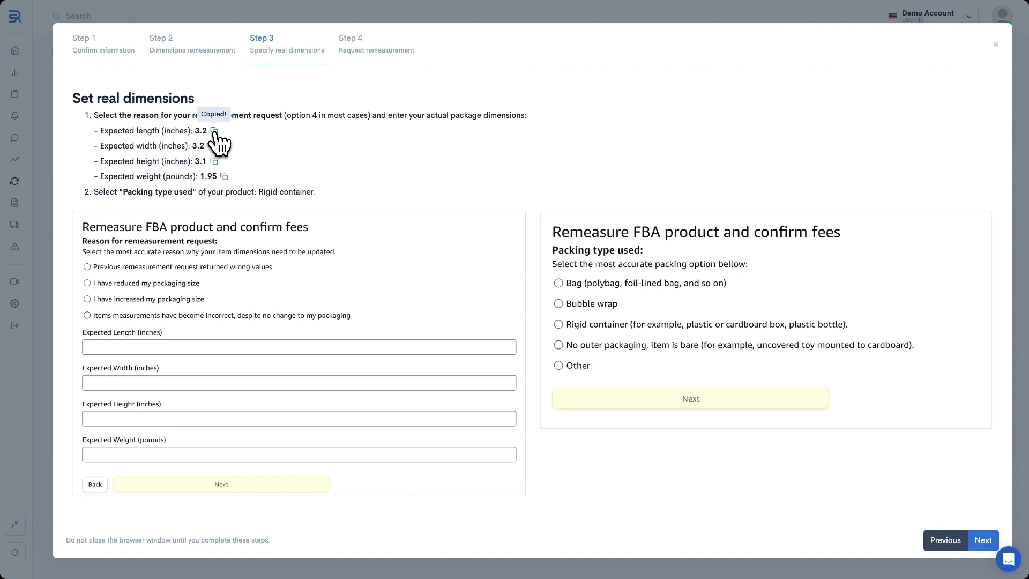
{"action": "left_click", "coordinate": [212, 147]}
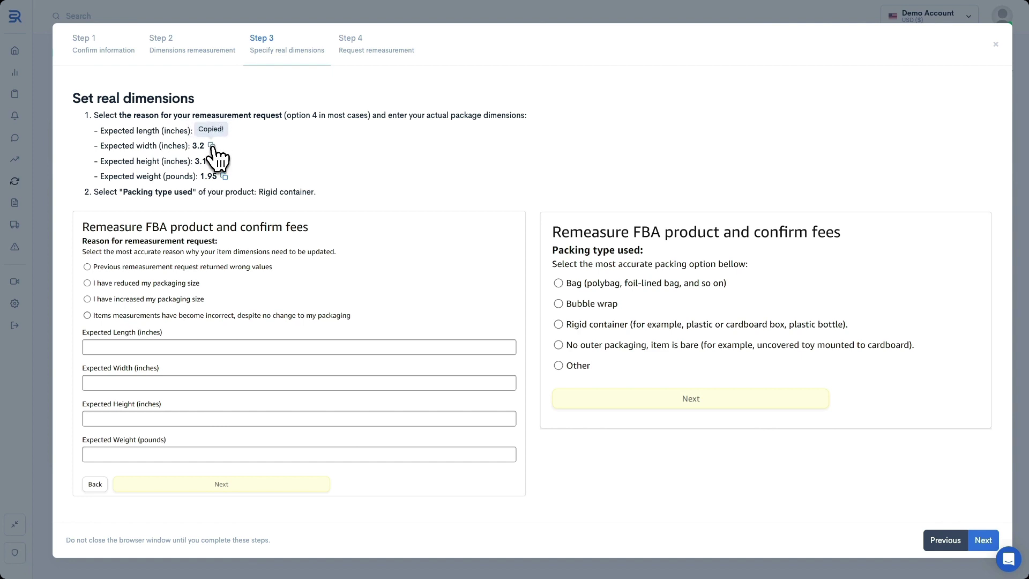
{"action": "left_click", "coordinate": [214, 162]}
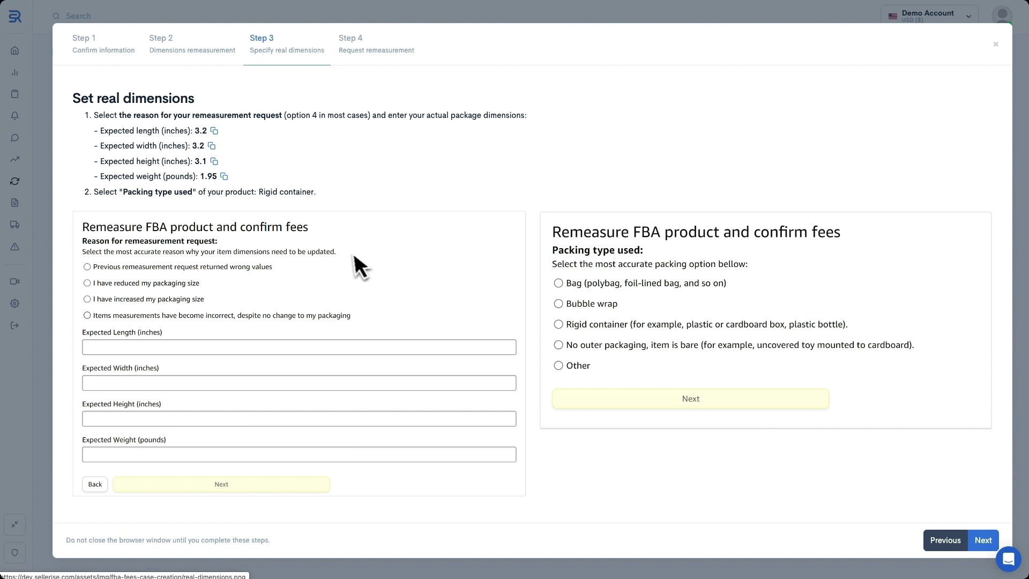
{"action": "triple_click", "coordinate": [269, 197]}
{"action": "left_click", "coordinate": [331, 195]}
Move to Request remeasurement, paste the Amazon case ID into Case ID, and finish the case
{"action": "left_click", "coordinate": [983, 540]}
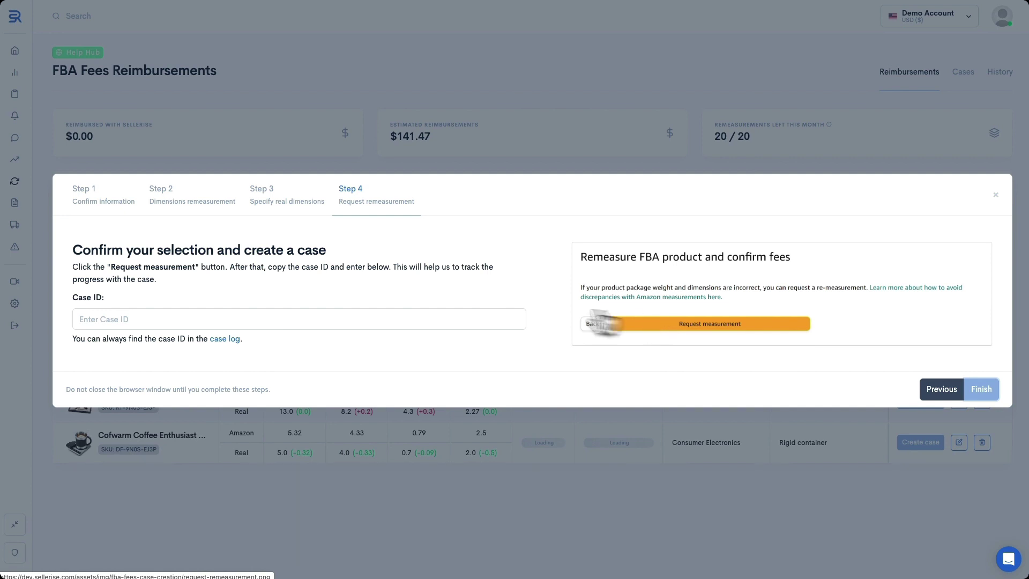
{"action": "left_click", "coordinate": [118, 318]}
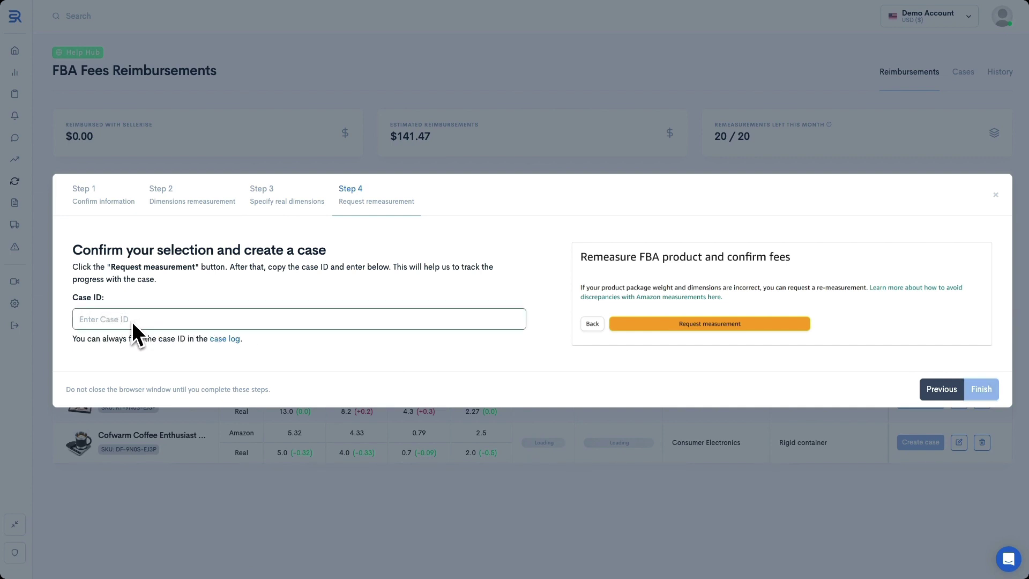
{"action": "key", "text": "ctrl+v"}
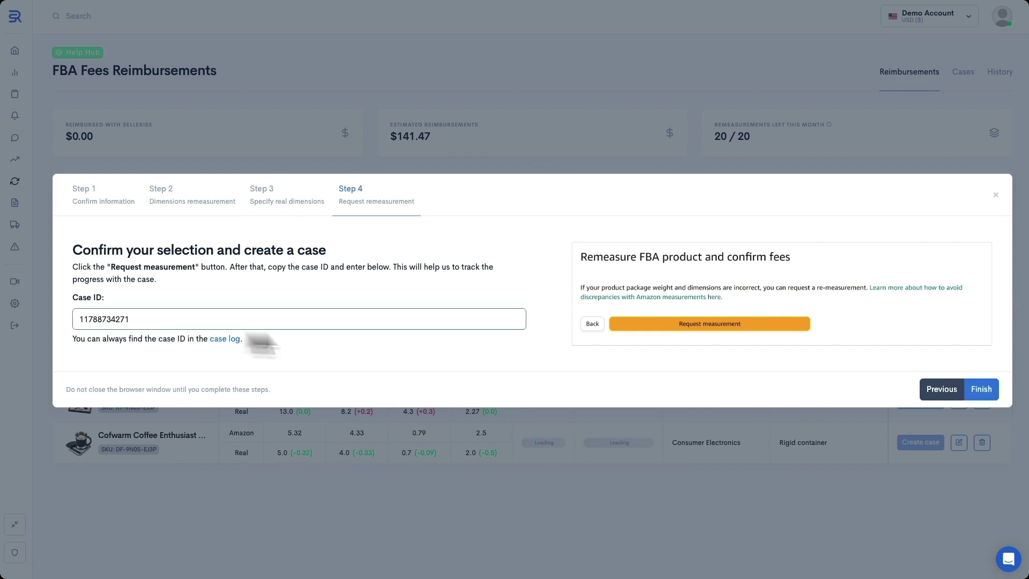
{"action": "left_click", "coordinate": [976, 390]}
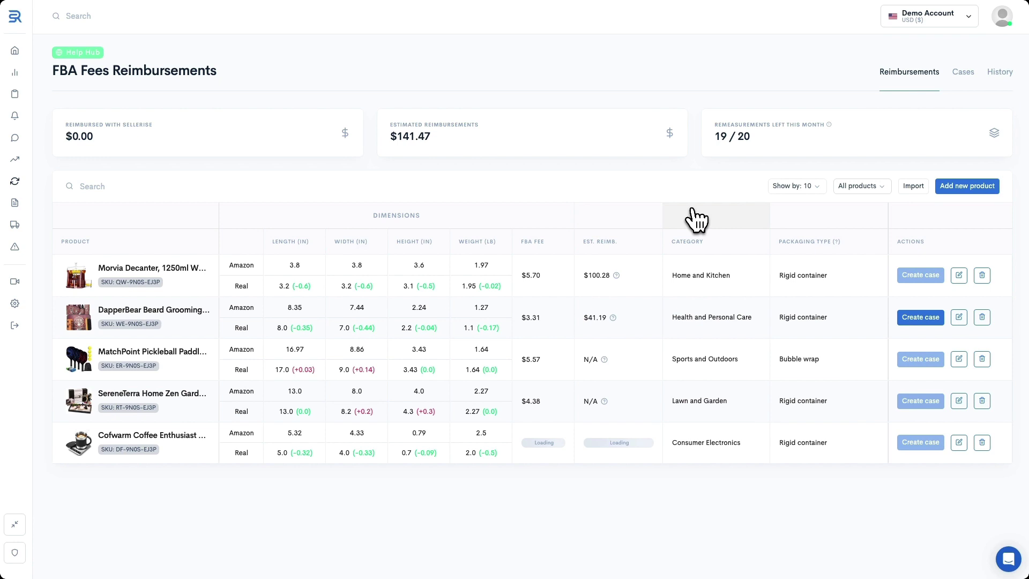
{"action": "mouse_move", "coordinate": [913, 285]}
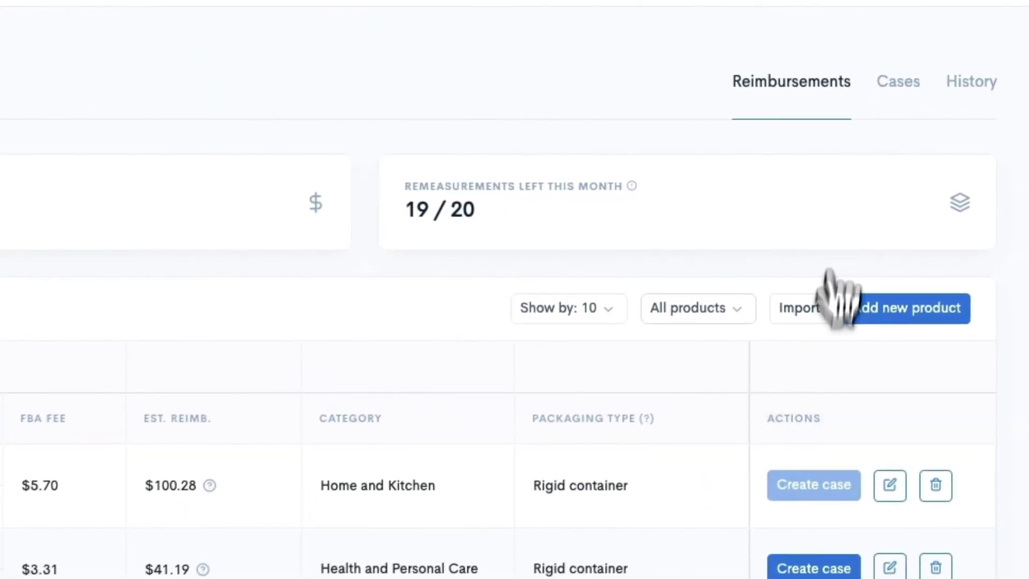
Switch to the Cases list showing the two Reimbursed weights-and-dimensions cases from 22 Oct and 22 May 2023
{"action": "left_click", "coordinate": [892, 91]}
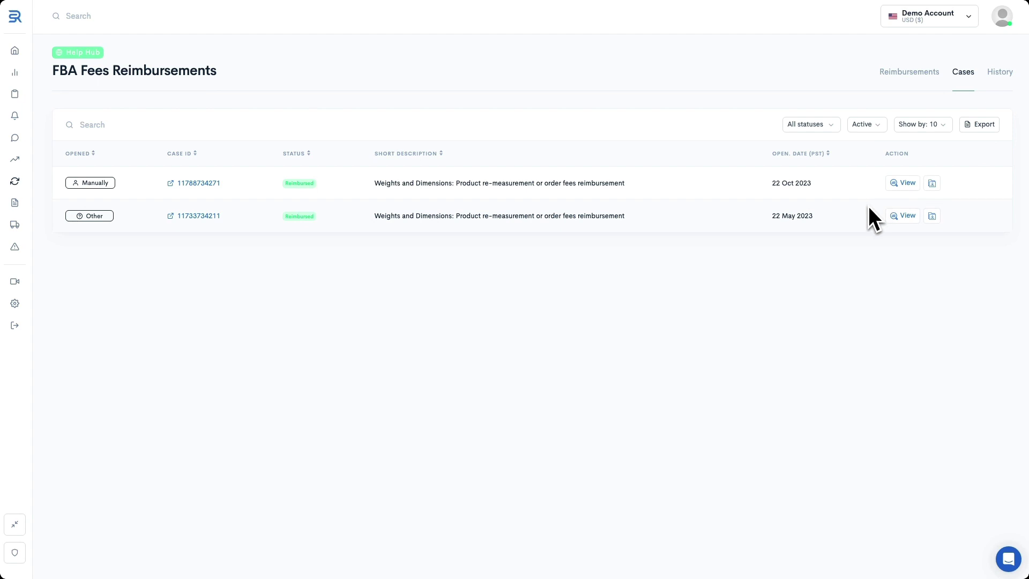
{"action": "left_click", "coordinate": [905, 183]}
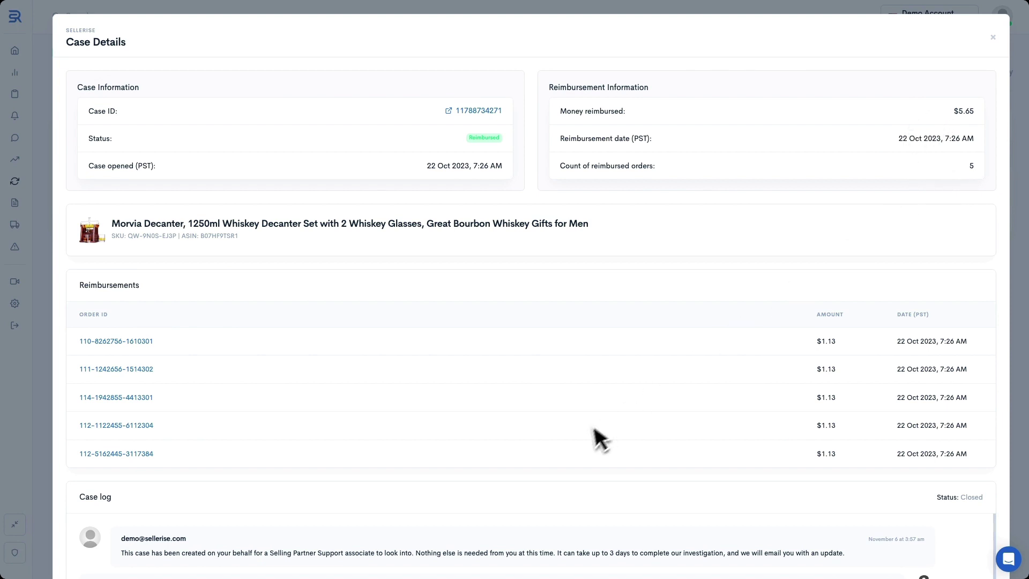
{"action": "scroll", "coordinate": [589, 439], "scroll_direction": "down", "scroll_amount": 5}
{"action": "scroll", "coordinate": [443, 344], "scroll_direction": "down", "scroll_amount": 1}
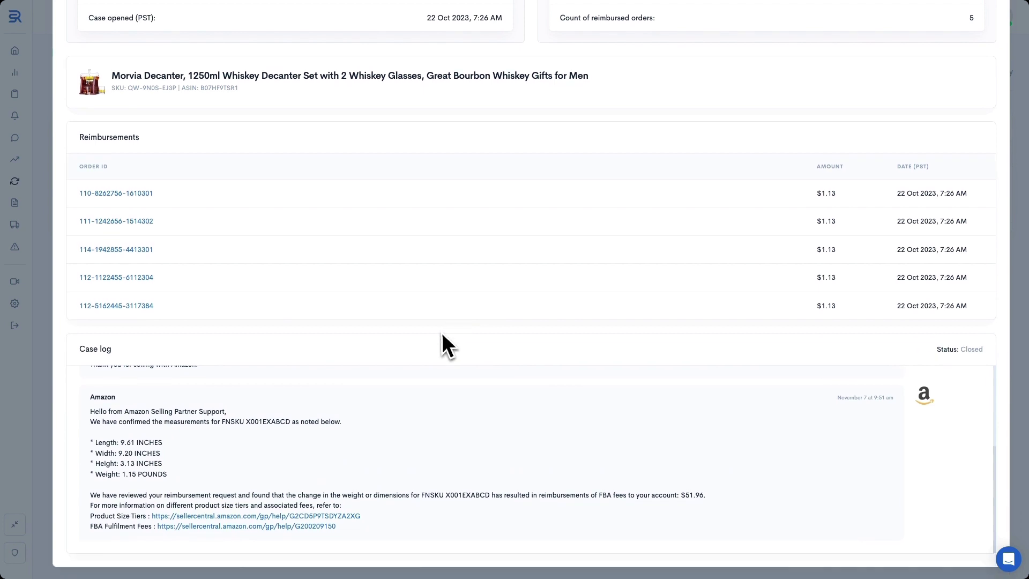
{"action": "scroll", "coordinate": [380, 424], "scroll_direction": "up", "scroll_amount": 3}
{"action": "scroll", "coordinate": [376, 436], "scroll_direction": "up", "scroll_amount": 1}
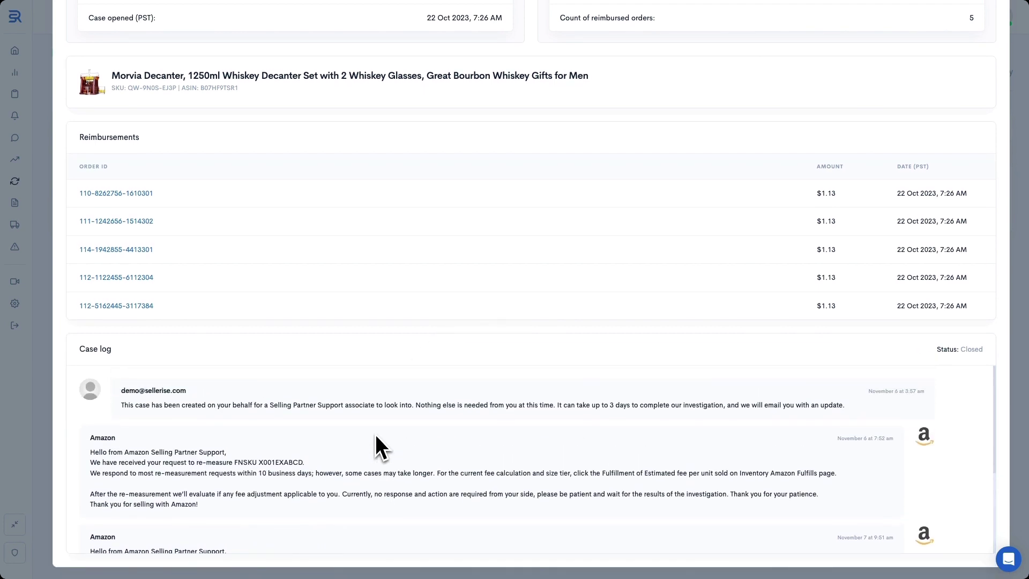
{"action": "scroll", "coordinate": [375, 434], "scroll_direction": "up", "scroll_amount": 5}
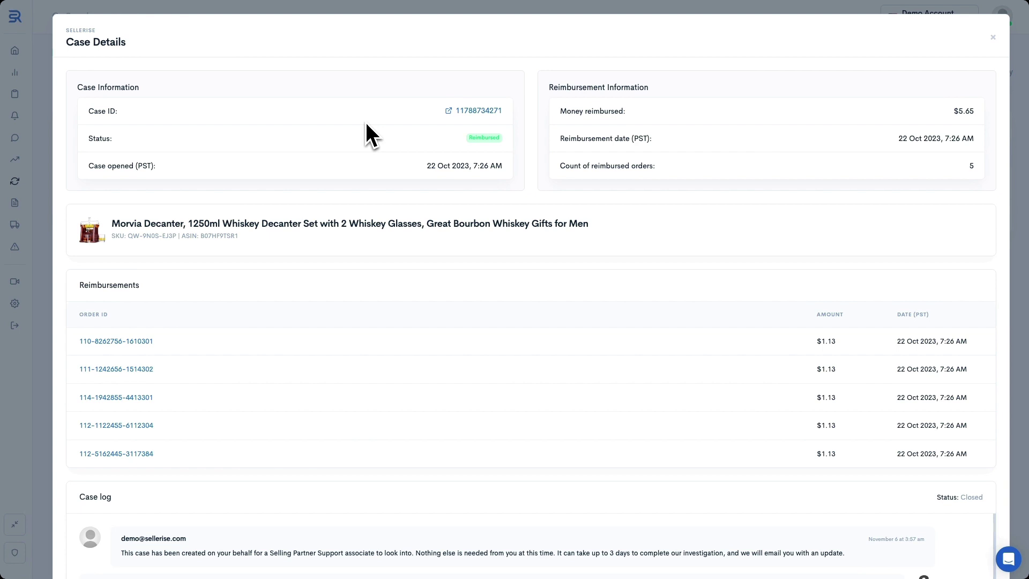
{"action": "key", "text": "Escape"}
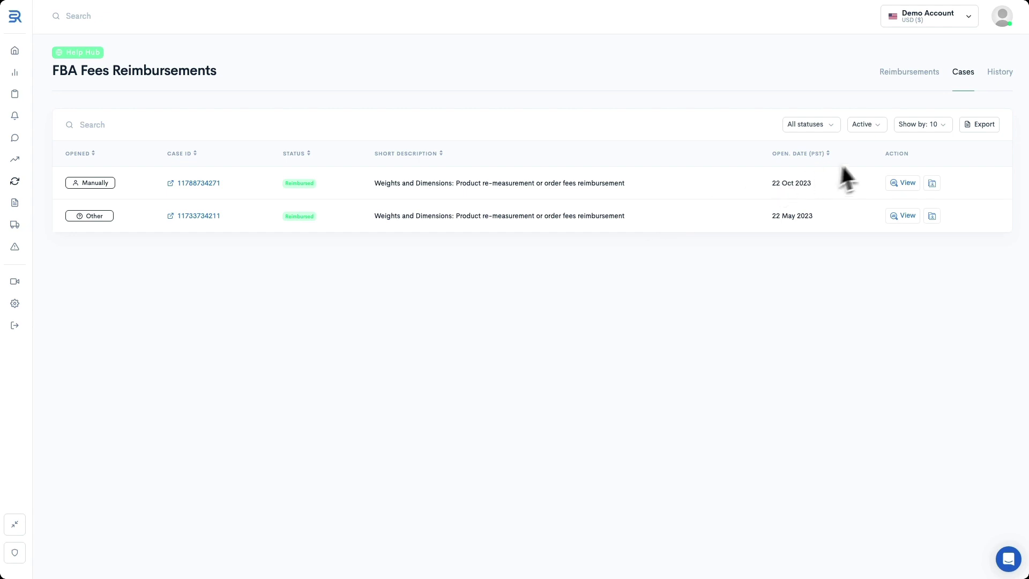
Switch to the History tab listing five $1.13 Morvia Decanter reimbursements approved 22 Oct 2023
{"action": "left_click", "coordinate": [998, 74]}
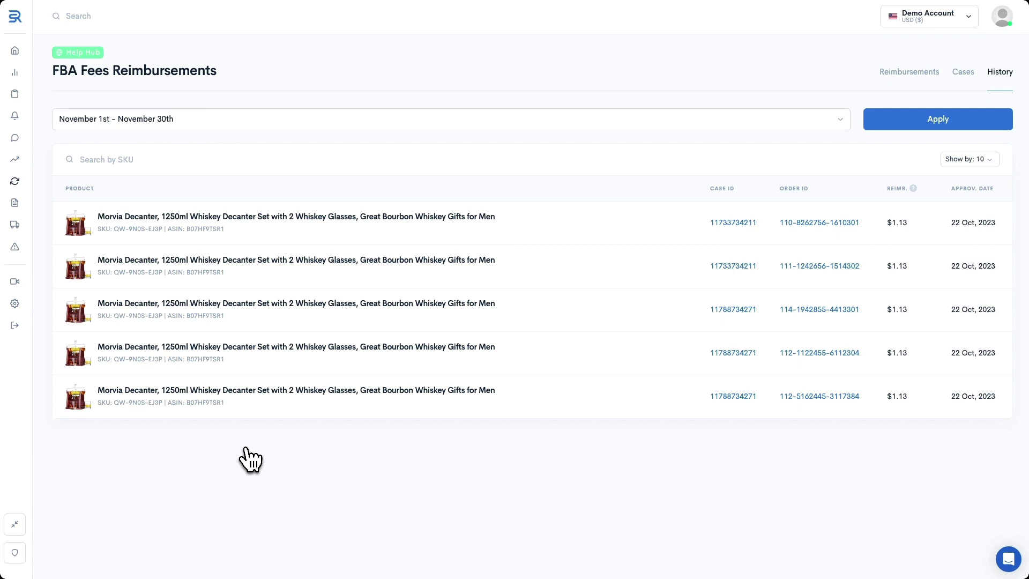
Open Reimbursements > Dashboard from the sidebar and scroll its Products Table down and right
{"action": "mouse_move", "coordinate": [23, 196]}
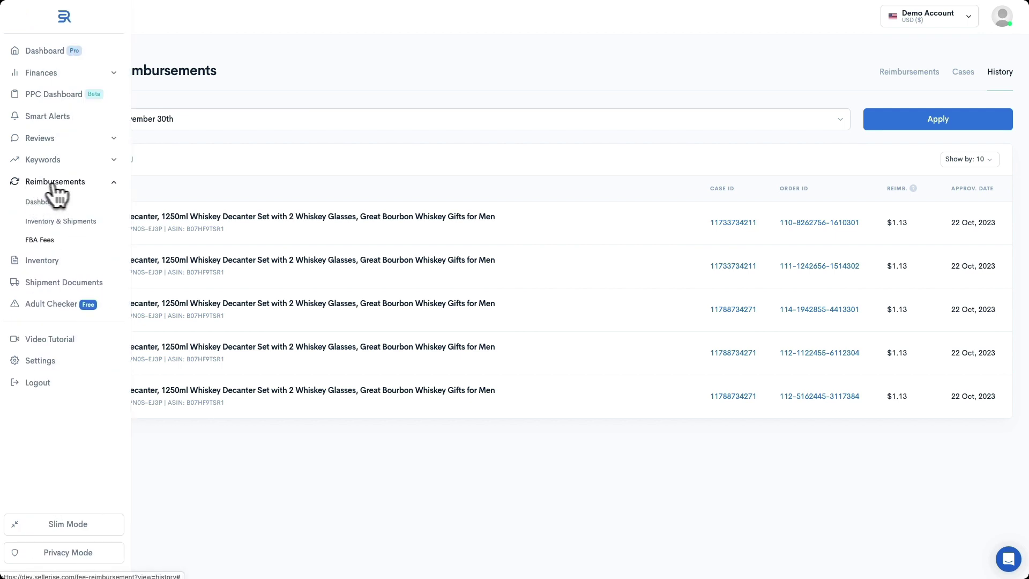
{"action": "left_click", "coordinate": [86, 184]}
{"action": "left_click", "coordinate": [91, 183]}
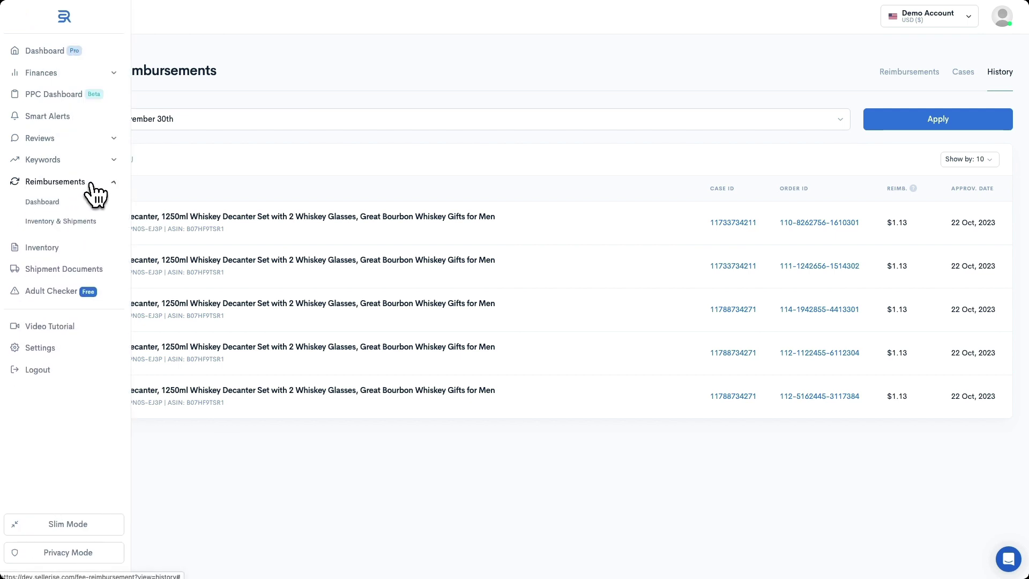
{"action": "left_click", "coordinate": [43, 202]}
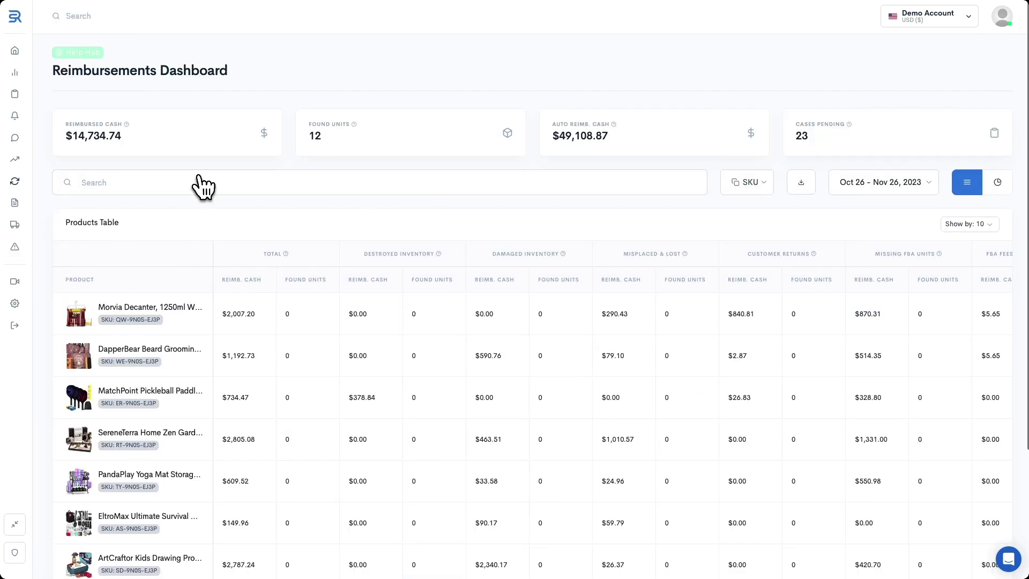
{"action": "scroll", "coordinate": [236, 225], "scroll_direction": "down", "scroll_amount": 3}
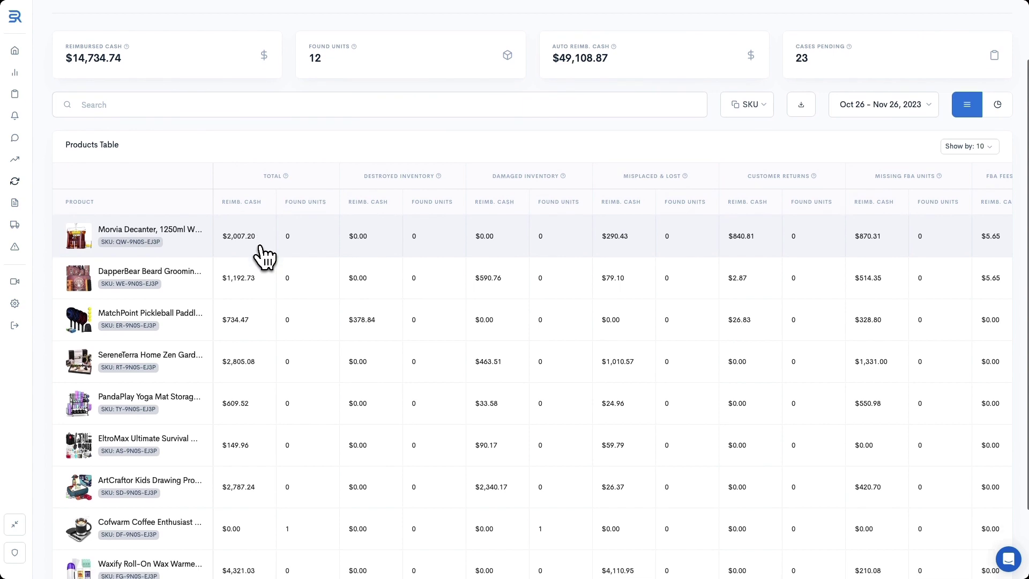
{"action": "scroll", "coordinate": [305, 308], "scroll_direction": "down", "scroll_amount": 1}
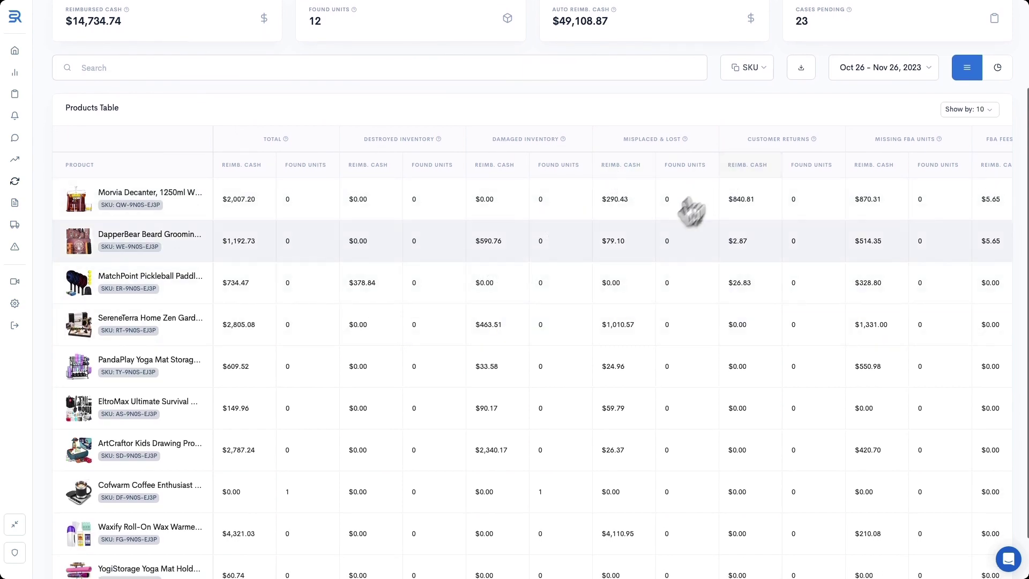
{"action": "scroll", "coordinate": [649, 293], "scroll_direction": "right", "scroll_amount": 5}
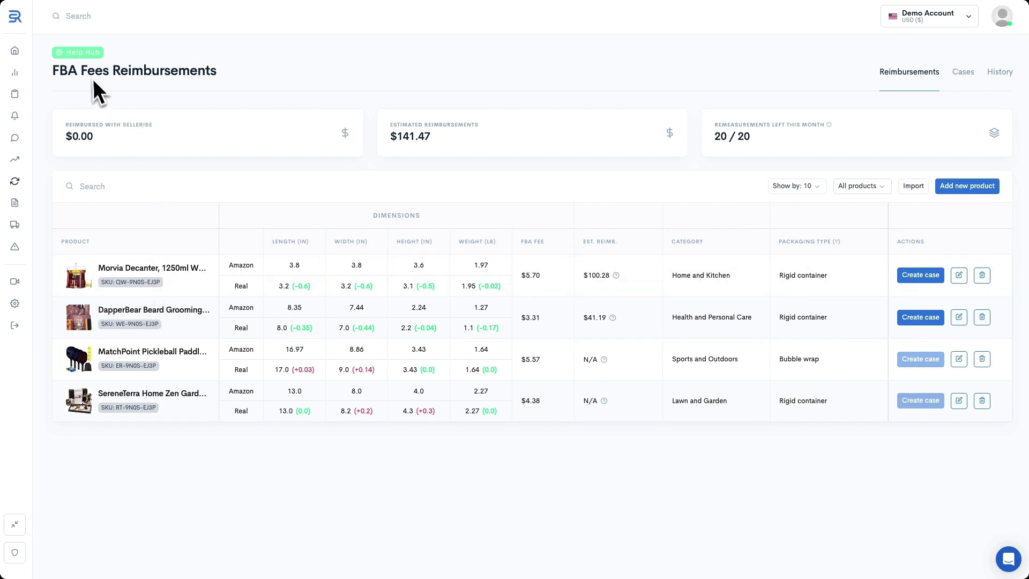
{"action": "mouse_move", "coordinate": [79, 57]}
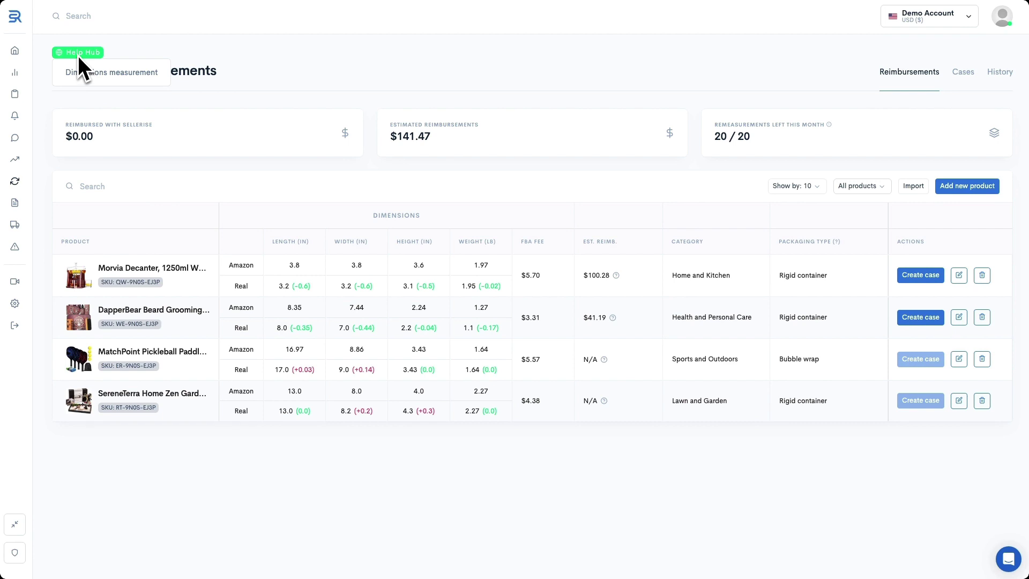